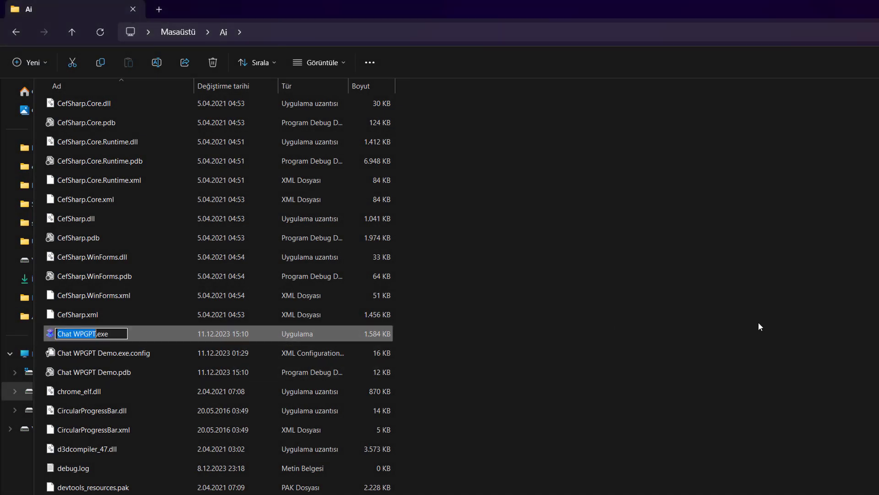
Step: Confirm the rename of the application file to Chat WPGPT.exe
{"action": "left_click", "coordinate": [758, 321]}
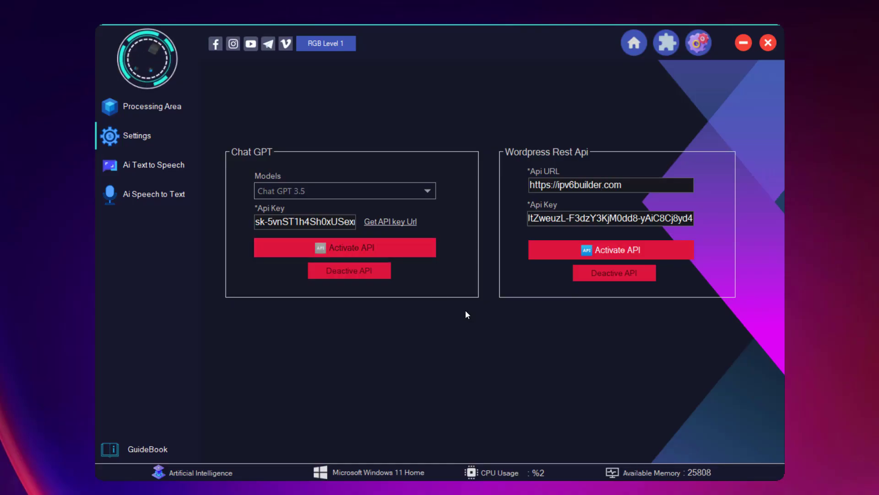
Step: Activate the WordPress REST API, then browse the Processing Area, Text to Speech and Speech to Text pages, ending on Settings
{"action": "left_click", "coordinate": [635, 250]}
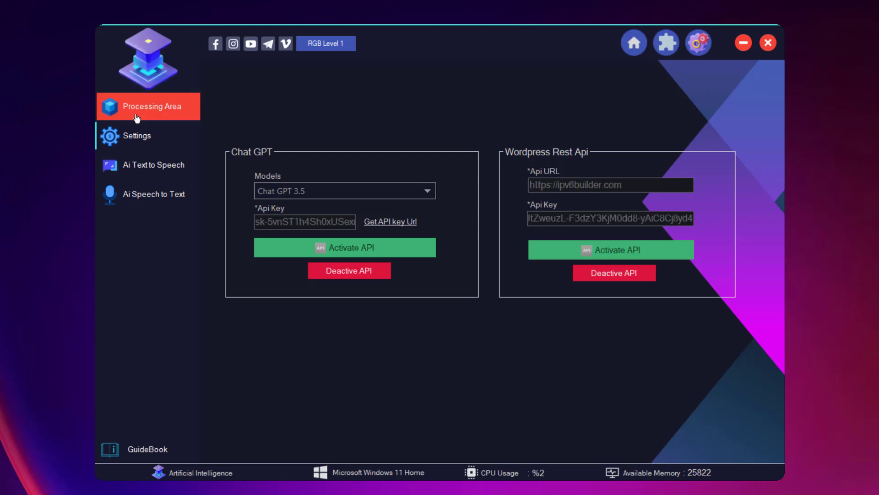
{"action": "left_click", "coordinate": [151, 107]}
{"action": "left_click", "coordinate": [140, 151]}
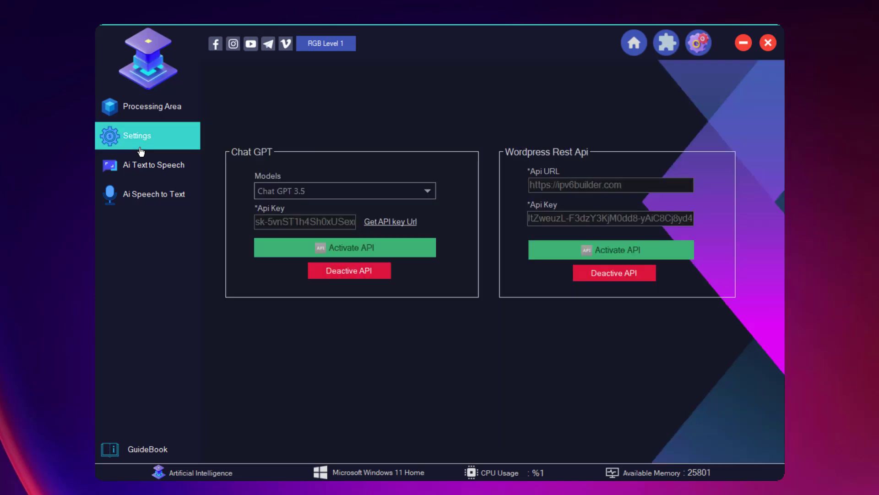
{"action": "left_click", "coordinate": [141, 172]}
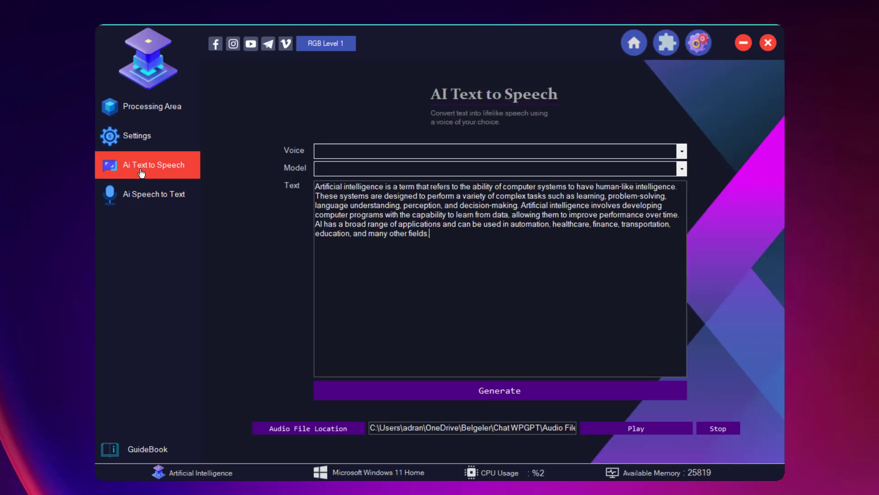
{"action": "left_click", "coordinate": [141, 195]}
{"action": "left_click", "coordinate": [144, 113]}
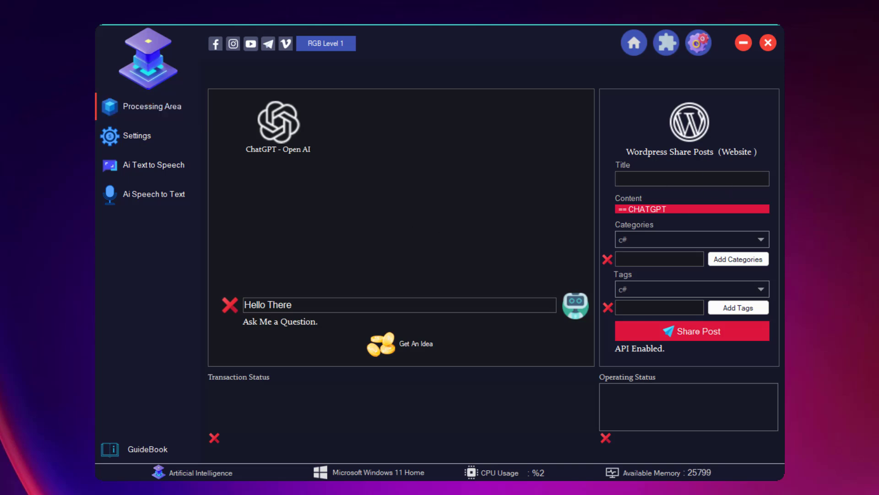
{"action": "left_click", "coordinate": [137, 135]}
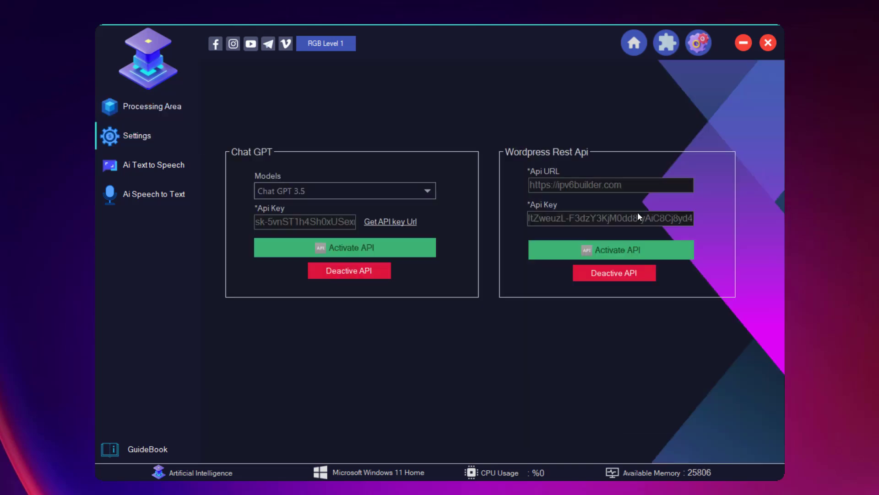
Step: Add the tag 'earning money' to the WordPress post in the Processing Area
{"action": "left_click", "coordinate": [148, 107]}
{"action": "left_click", "coordinate": [687, 240]}
{"action": "left_click", "coordinate": [687, 239]}
{"action": "left_click", "coordinate": [687, 289]}
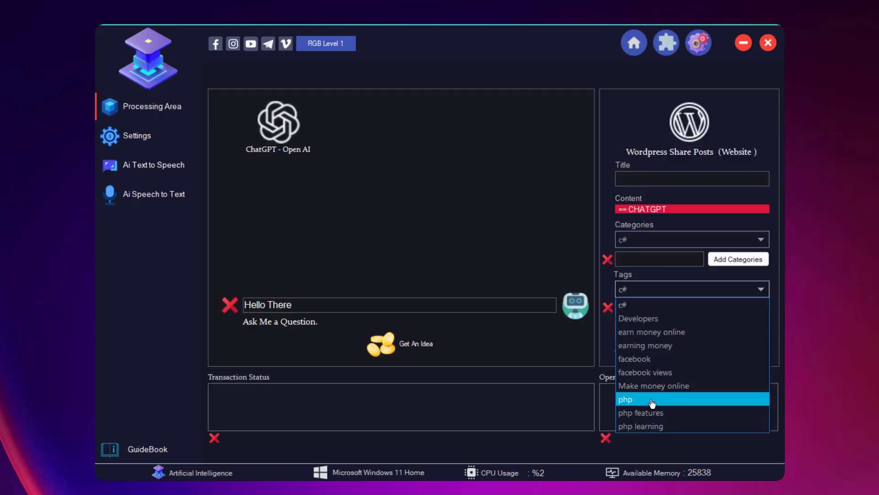
{"action": "left_click", "coordinate": [673, 270]}
{"action": "left_click", "coordinate": [687, 289]}
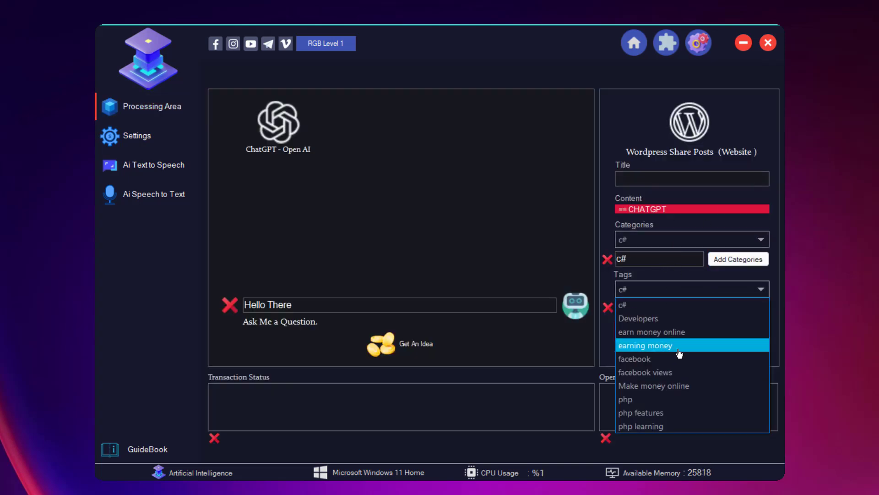
{"action": "left_click", "coordinate": [676, 344]}
{"action": "left_click", "coordinate": [738, 308]}
Step: Add the category 'Make money online' and send the question to ChatGPT
{"action": "left_click", "coordinate": [688, 239]}
{"action": "left_click", "coordinate": [653, 336]}
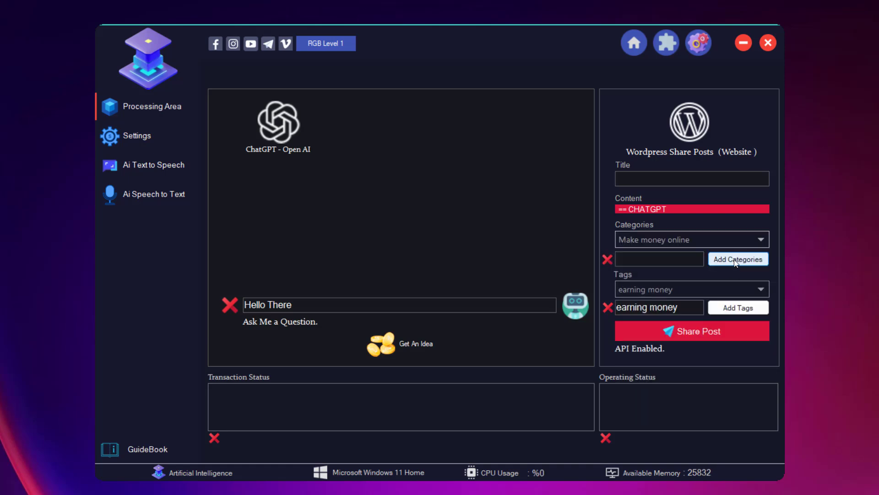
{"action": "left_click", "coordinate": [738, 259]}
{"action": "left_click", "coordinate": [568, 307]}
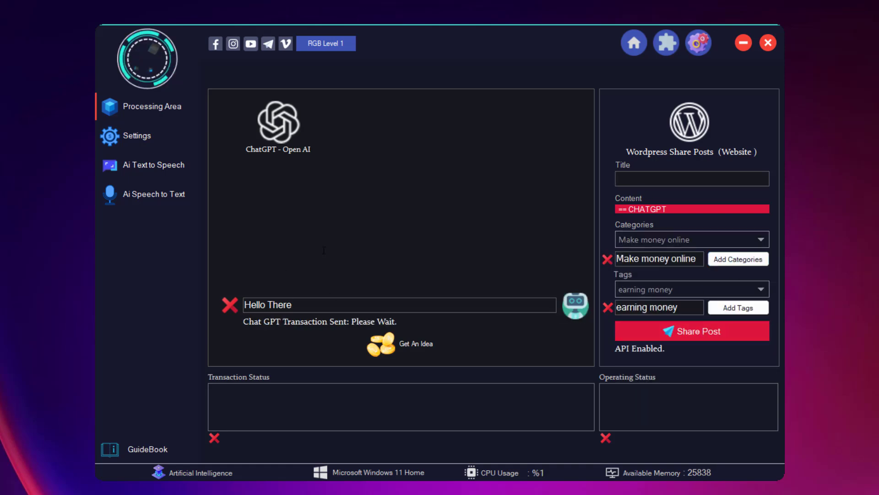
{"action": "type", "text": "How can I learn software? Can you explain to me in detail?"}
Step: Submit the question about how to learn software to ChatGPT
{"action": "key", "text": "Return"}
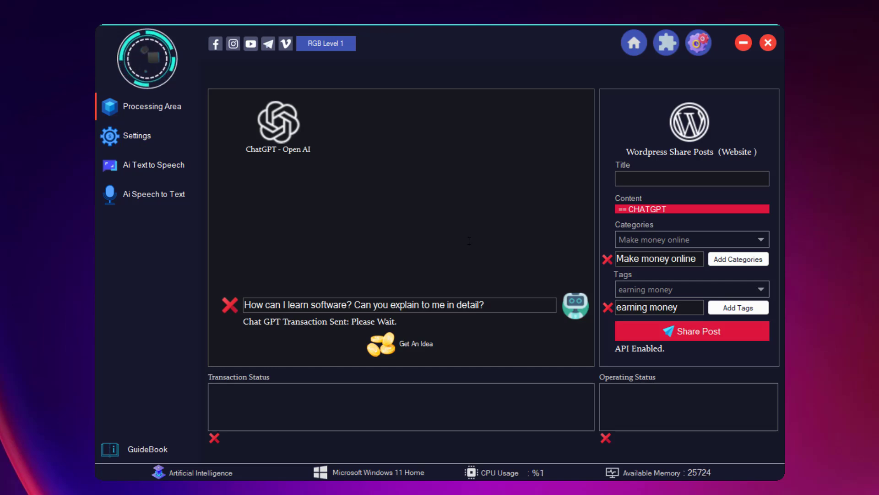
{"action": "scroll", "coordinate": [468, 241], "scroll_direction": "down", "scroll_amount": 3}
{"action": "scroll", "coordinate": [469, 241], "scroll_direction": "down", "scroll_amount": 3}
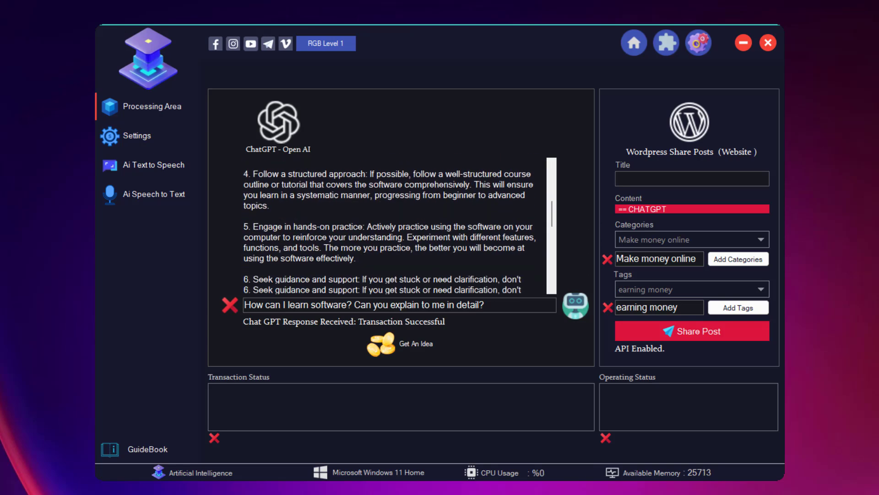
{"action": "scroll", "coordinate": [470, 241], "scroll_direction": "down", "scroll_amount": 3}
{"action": "scroll", "coordinate": [469, 241], "scroll_direction": "down", "scroll_amount": 3}
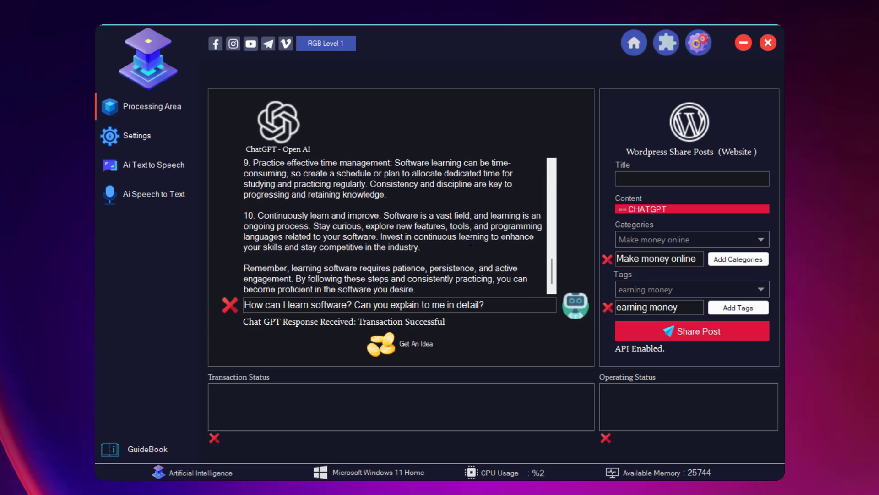
{"action": "scroll", "coordinate": [470, 241], "scroll_direction": "up", "scroll_amount": 5}
{"action": "scroll", "coordinate": [470, 242], "scroll_direction": "up", "scroll_amount": 5}
{"action": "scroll", "coordinate": [474, 254], "scroll_direction": "up", "scroll_amount": 3}
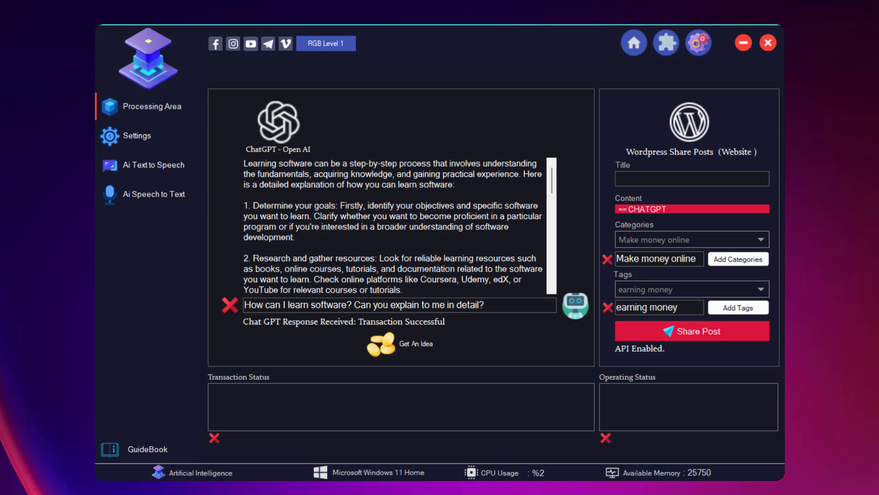
Step: Title the post 'How can I learn software?' from the question and share it to WordPress
{"action": "left_click_drag", "start_coordinate": [352, 304], "coordinate": [245, 304]}
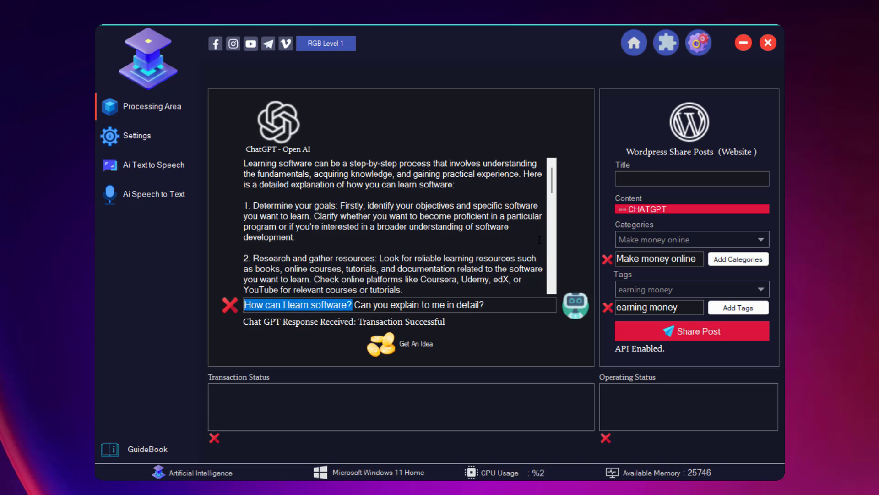
{"action": "key", "text": "ctrl+c"}
{"action": "left_click", "coordinate": [687, 178]}
{"action": "key", "text": "ctrl+v"}
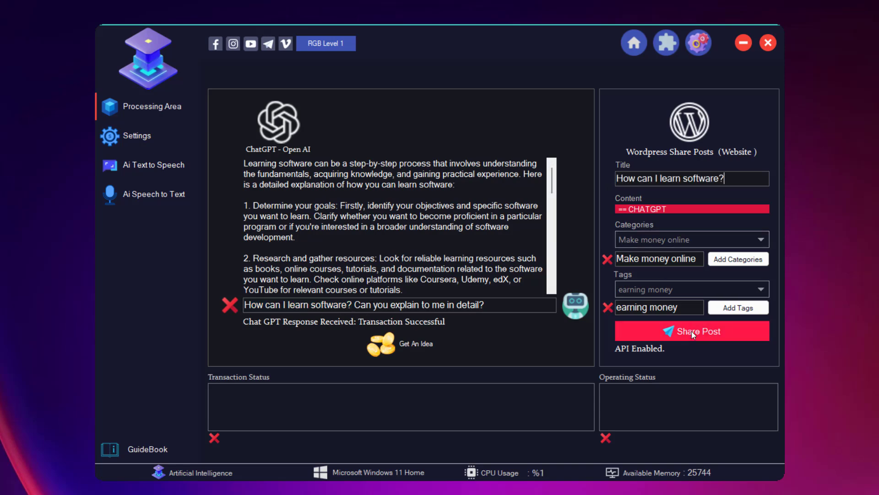
{"action": "left_click", "coordinate": [692, 332]}
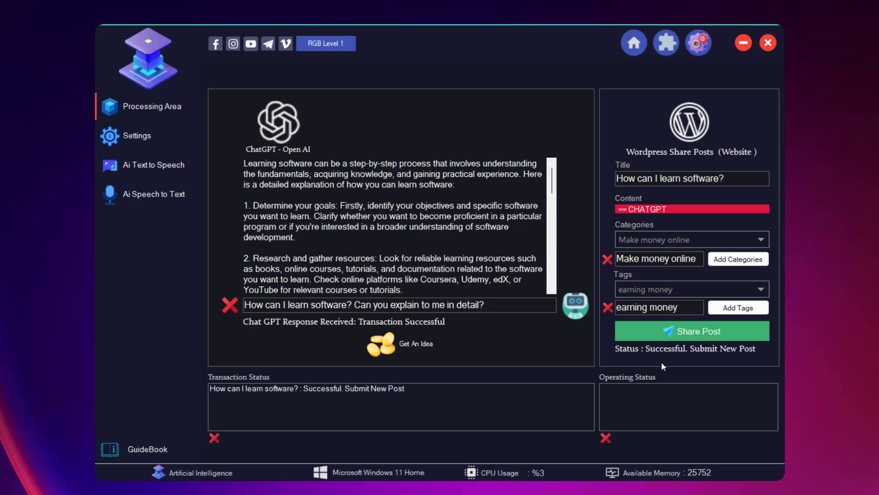
{"action": "left_click", "coordinate": [456, 388]}
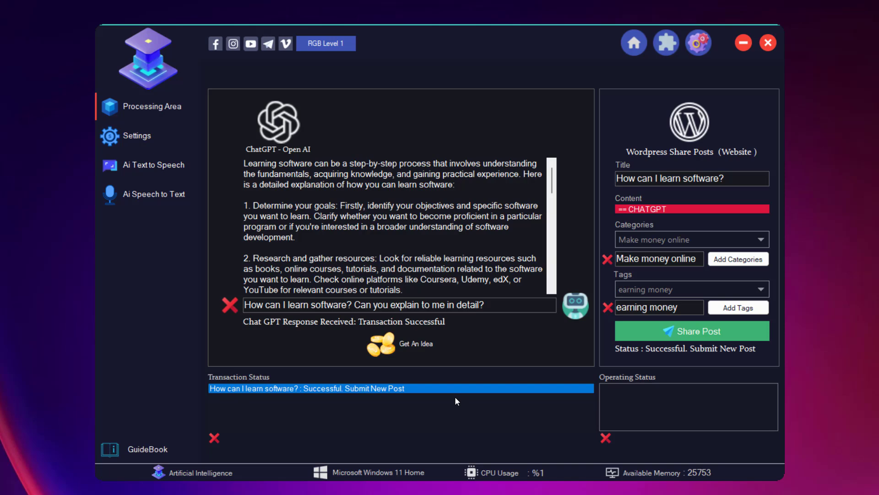
{"action": "scroll", "coordinate": [479, 282], "scroll_direction": "down", "scroll_amount": 5}
Step: Generate MP3 speech from the AI text with the onyx voice and tts-1-hd model
{"action": "left_click", "coordinate": [138, 135]}
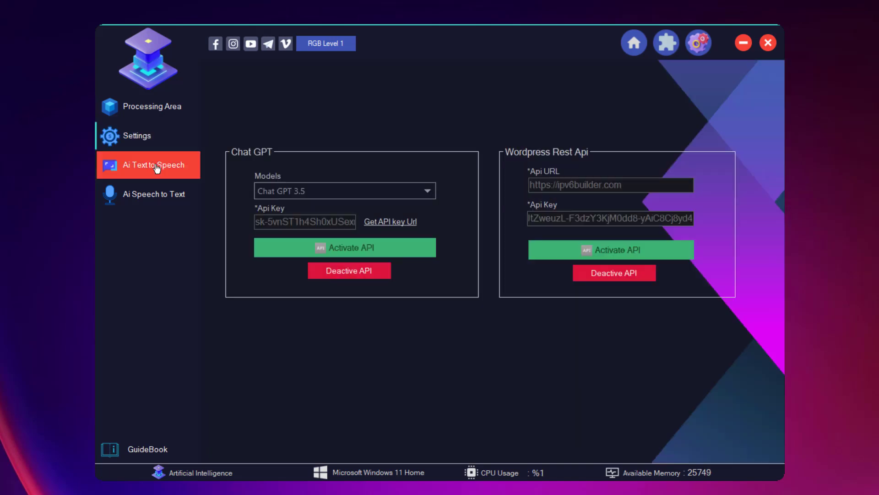
{"action": "left_click", "coordinate": [154, 165]}
{"action": "left_click", "coordinate": [495, 151]}
{"action": "left_click", "coordinate": [344, 197]}
{"action": "left_click", "coordinate": [494, 170]}
{"action": "left_click", "coordinate": [344, 183]}
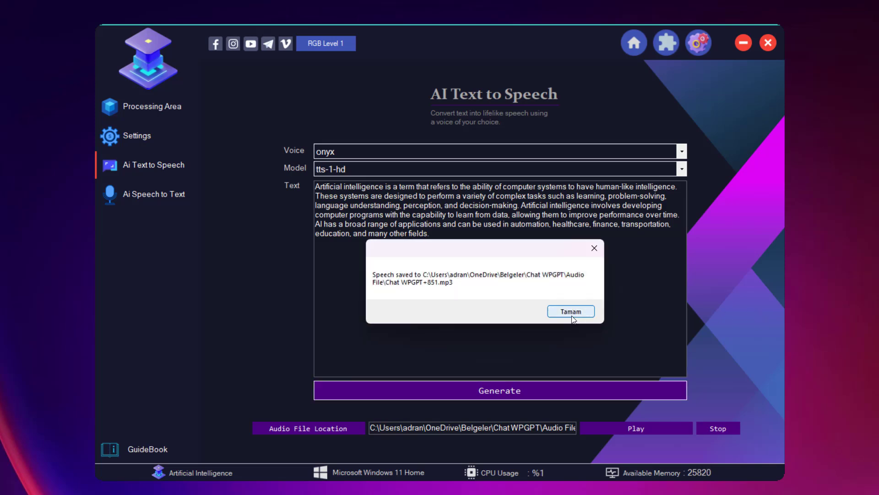
{"action": "left_click", "coordinate": [571, 313]}
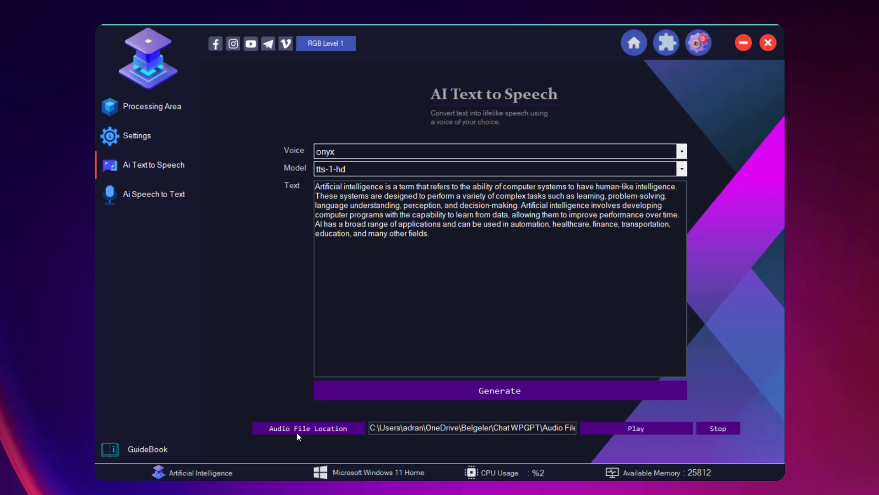